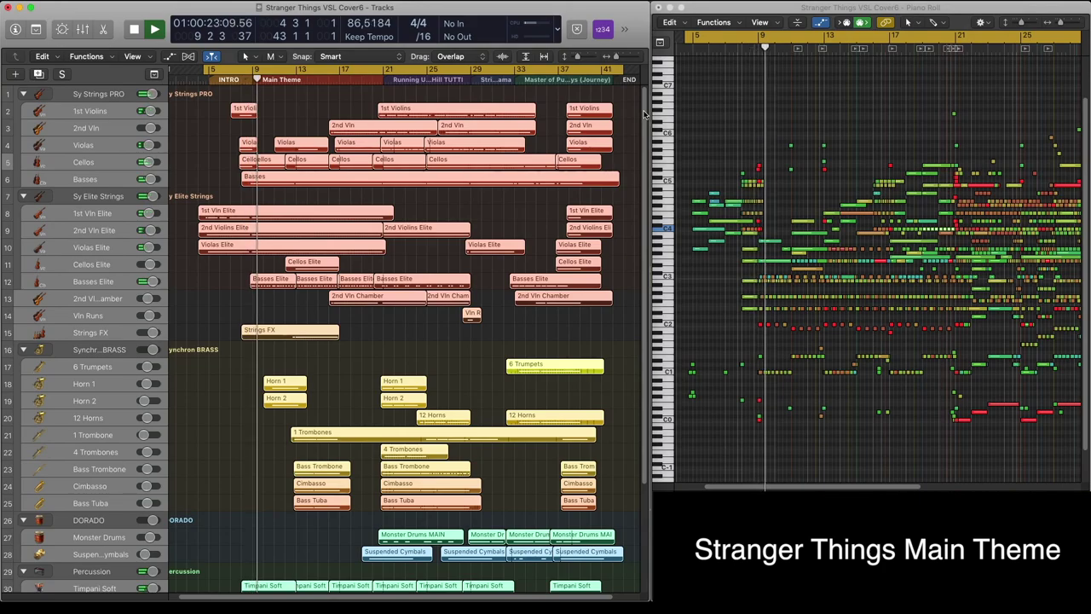
Step: Look over all tracks of the arrangement during playback, from the Synchron strings through brass and percussion to the choir and organ
{"action": "mouse_move", "coordinate": [646, 114]}
{"action": "left_mouse_down"}
{"action": "mouse_move", "coordinate": [645, 208]}
{"action": "mouse_move", "coordinate": [646, 116]}
{"action": "left_mouse_up"}
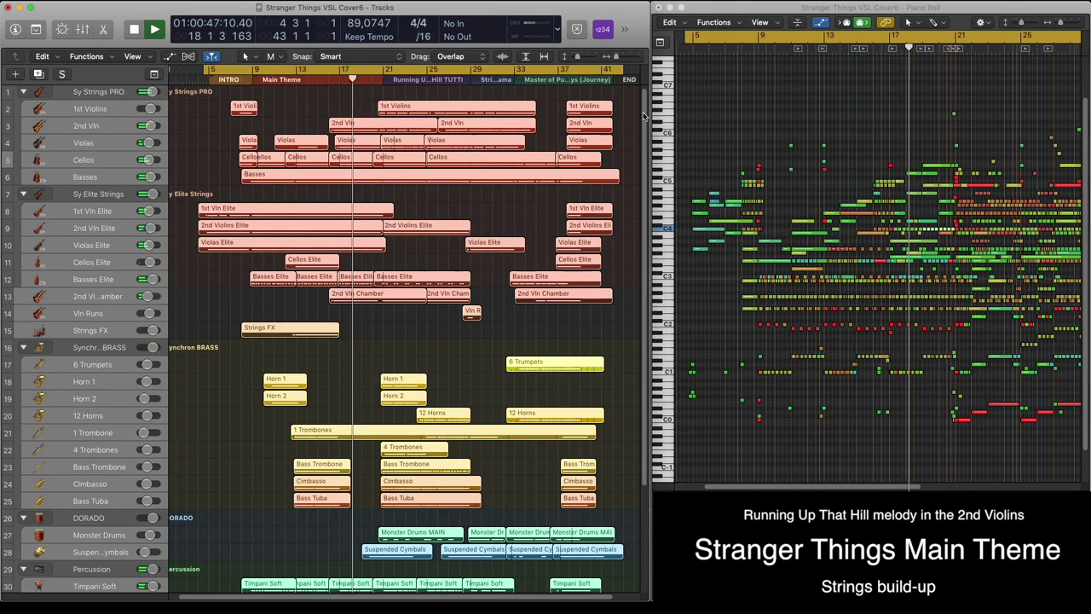
{"action": "left_click_drag", "start_coordinate": [645, 116], "coordinate": [647, 170]}
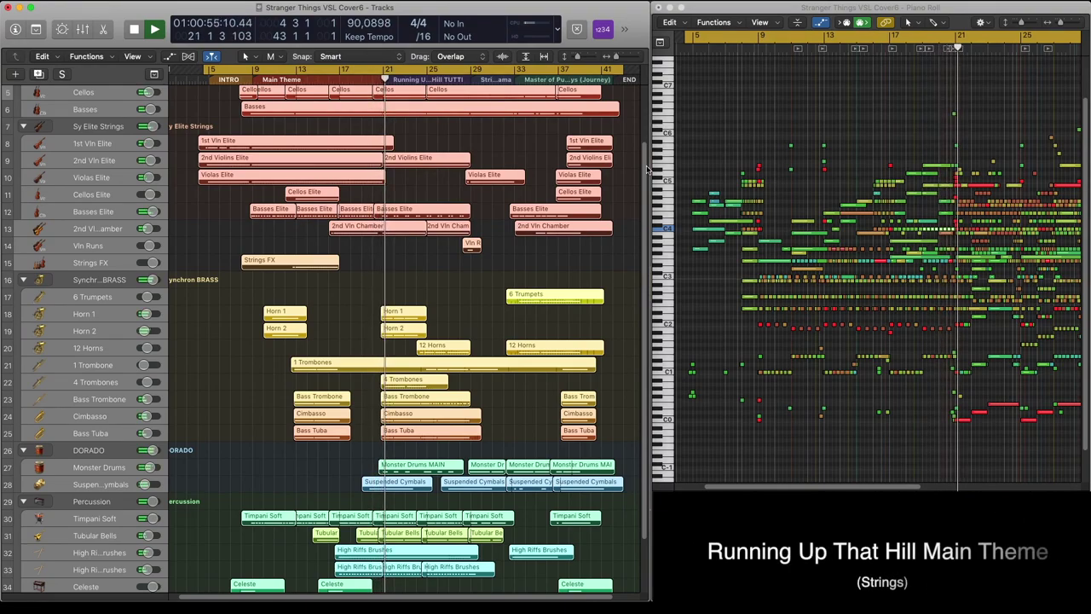
{"action": "left_click_drag", "start_coordinate": [647, 170], "coordinate": [645, 116]}
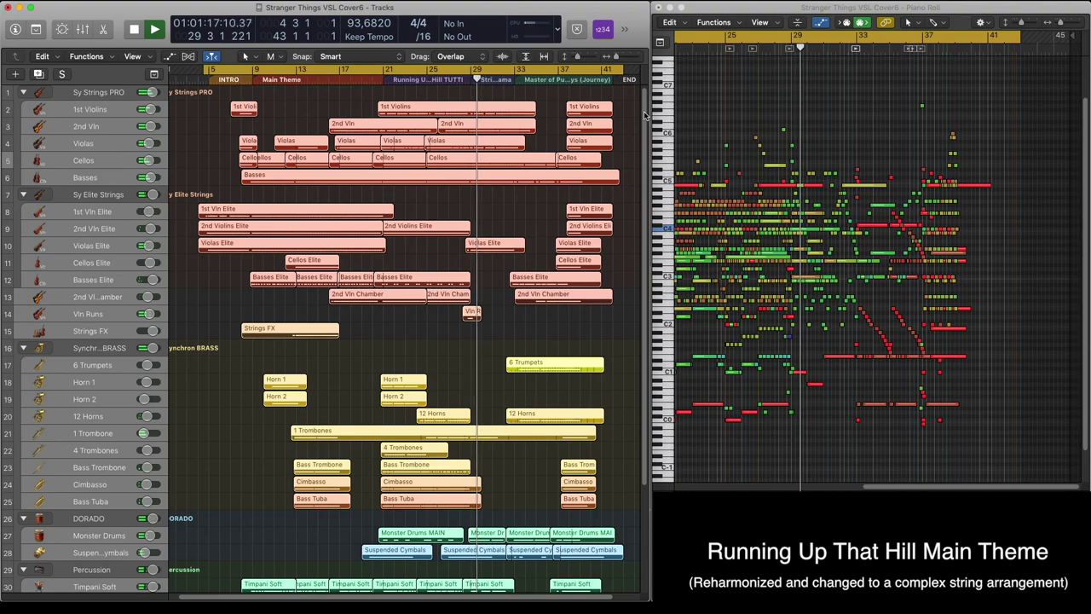
{"action": "scroll", "coordinate": [645, 115], "scroll_direction": "down", "scroll_amount": 1}
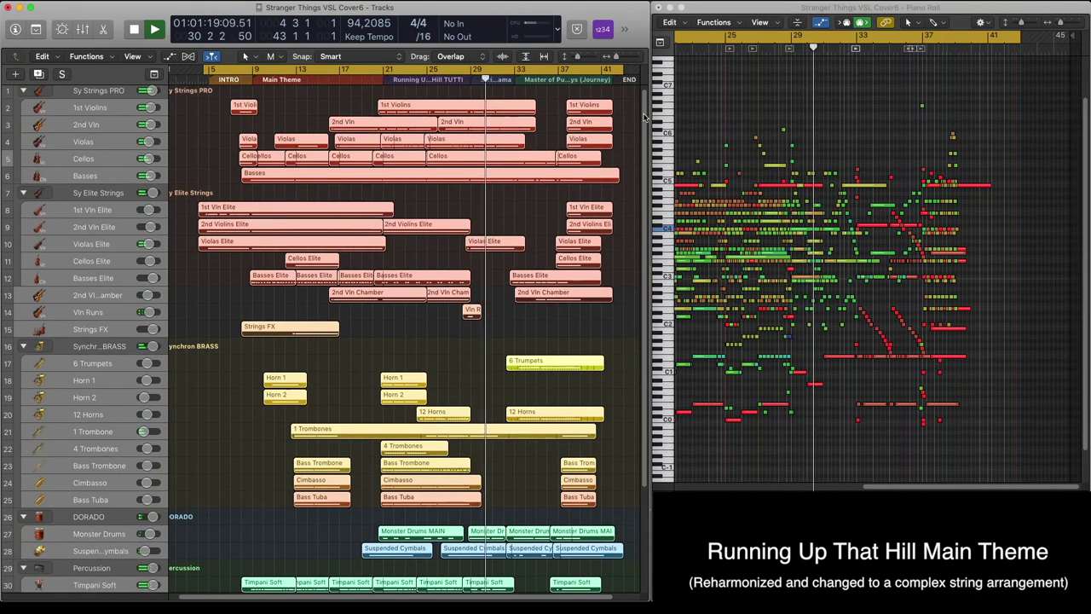
{"action": "left_click_drag", "start_coordinate": [646, 118], "coordinate": [645, 203]}
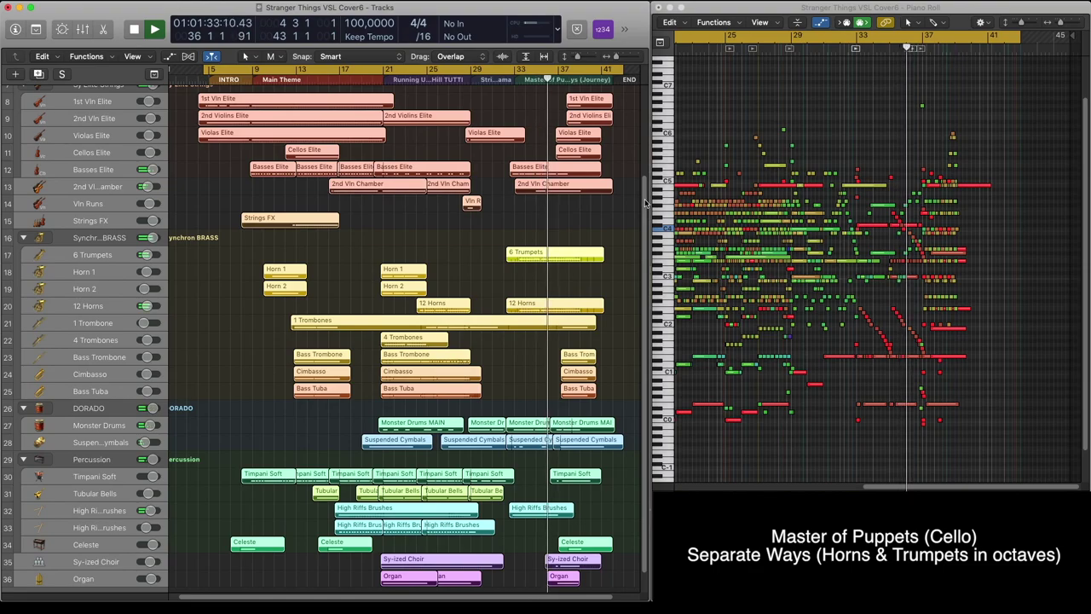
{"action": "left_click_drag", "start_coordinate": [645, 202], "coordinate": [650, 108]}
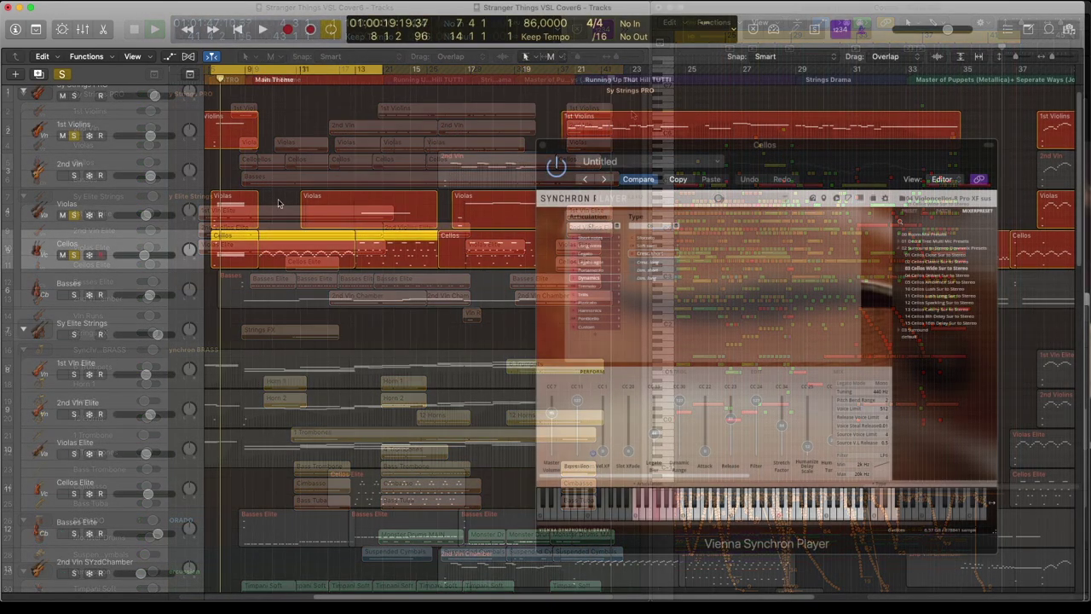
Step: Play the Main Theme passage and solo the Basses Elite track alongside the soloed Timpani Soft
{"action": "key", "text": "space"}
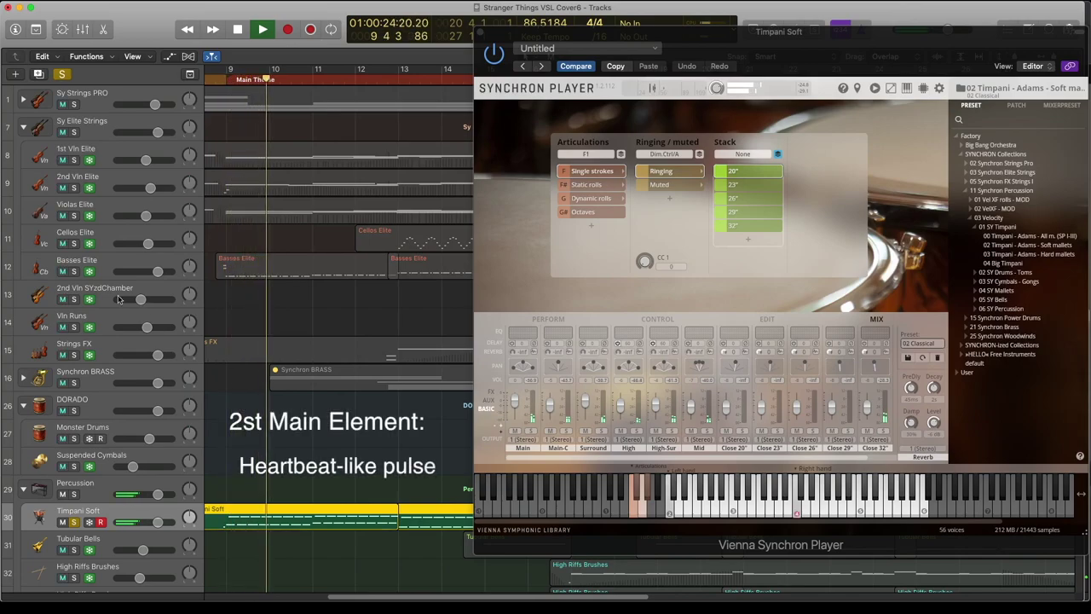
{"action": "left_click", "coordinate": [75, 272]}
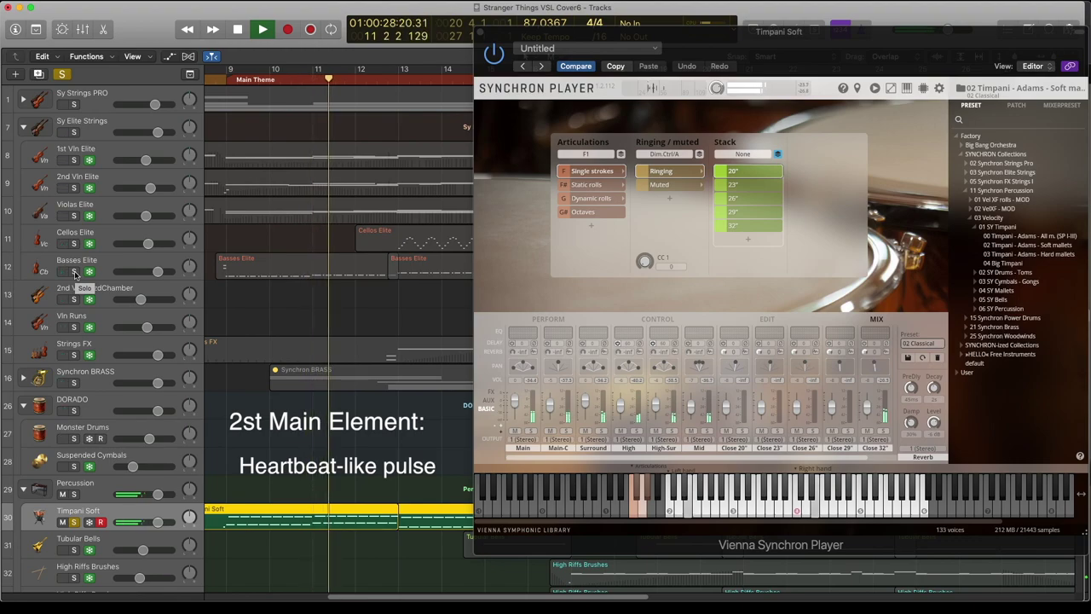
{"action": "left_click", "coordinate": [74, 272]}
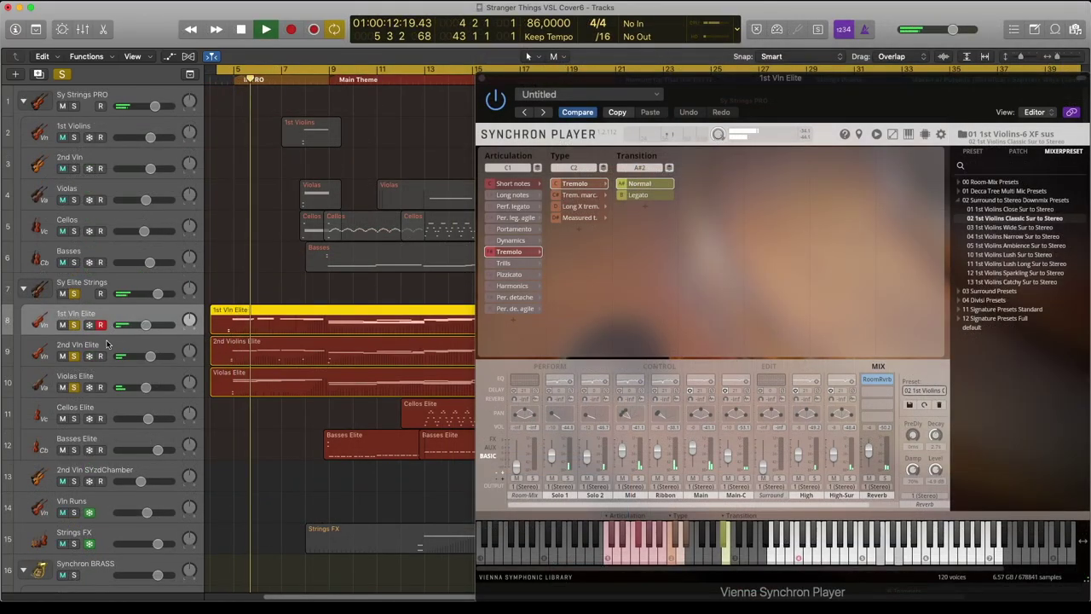
Step: Inspect the Synchron Player for the 2nd Vln, Violas, Basses and Cellos Elite tracks during playback, including the Cellos Elite Perform controls
{"action": "left_click", "coordinate": [107, 344]}
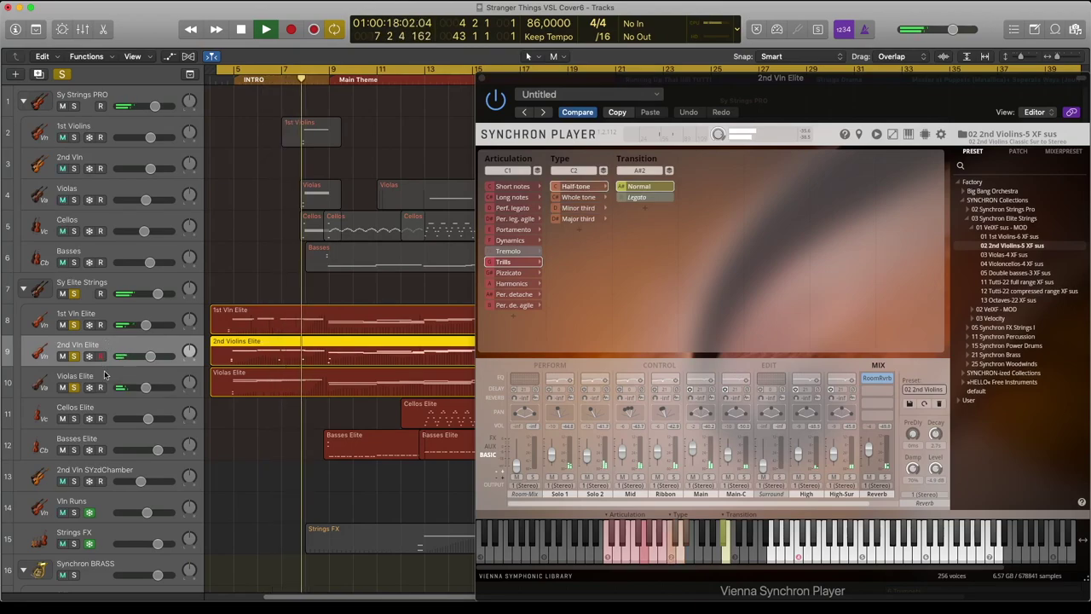
{"action": "left_click", "coordinate": [105, 375]}
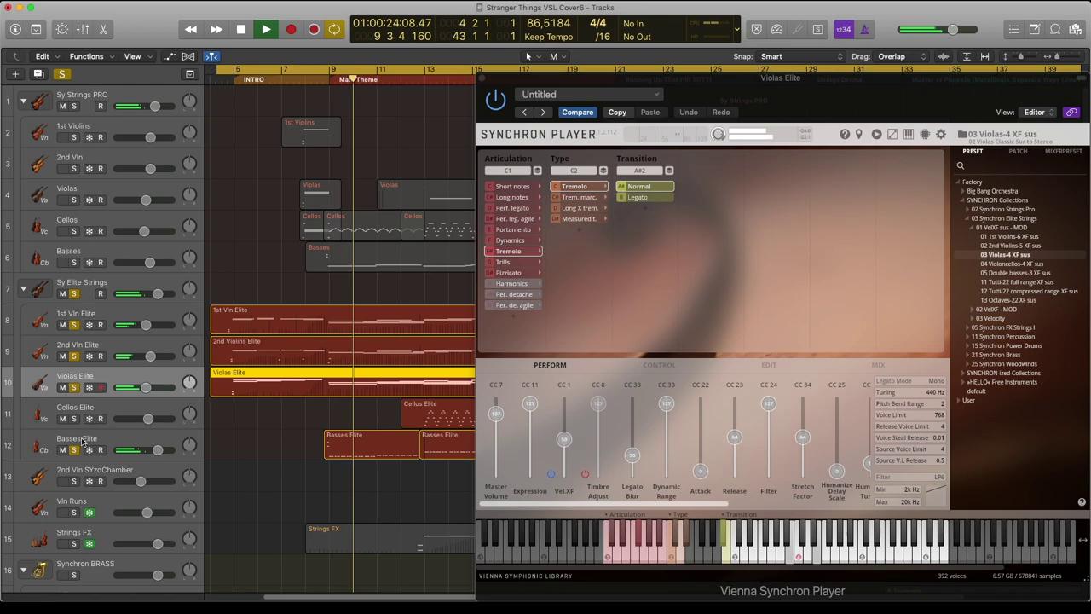
{"action": "left_click", "coordinate": [84, 440]}
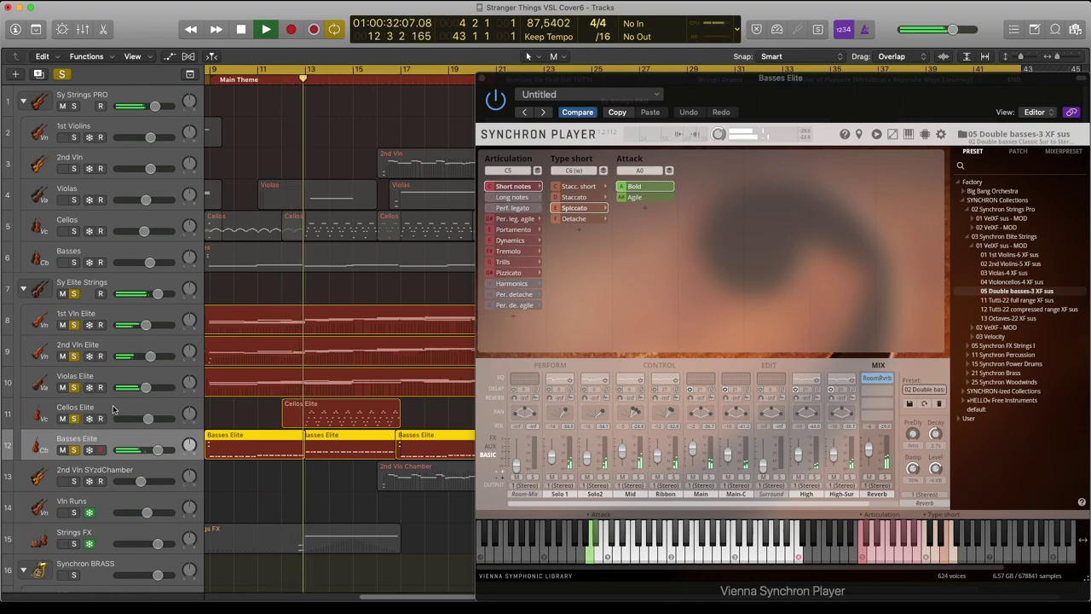
{"action": "left_click", "coordinate": [113, 411]}
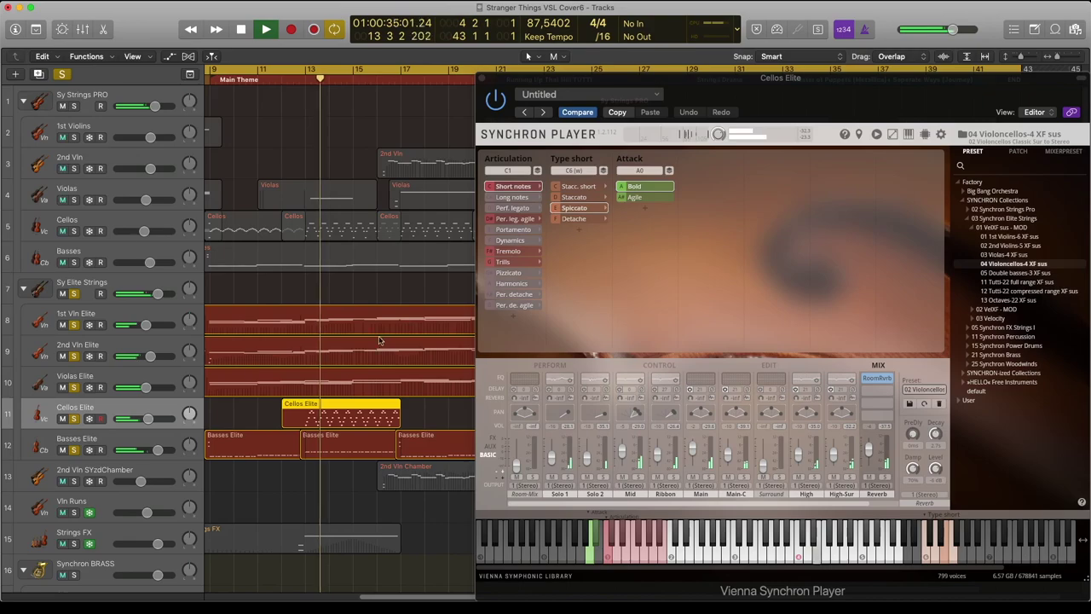
{"action": "left_click", "coordinate": [550, 366]}
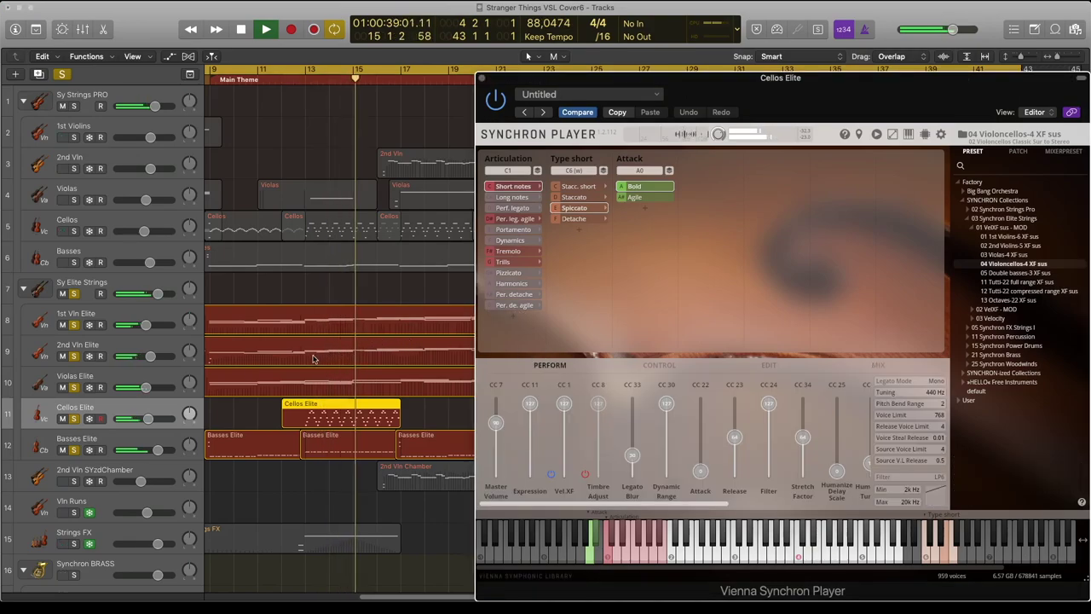
{"action": "scroll", "coordinate": [312, 358], "scroll_direction": "right", "scroll_amount": 1}
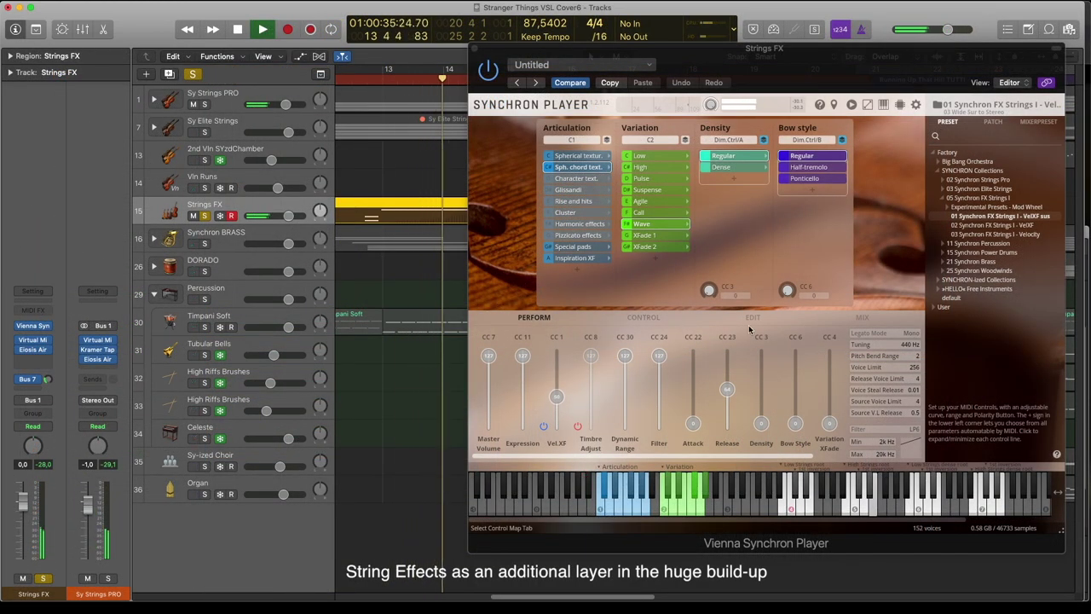
Step: View the Strings FX instrument's mixer and the players of the 2nd Vln and Basses tracks in the Running Up That Hill section
{"action": "left_click", "coordinate": [862, 318]}
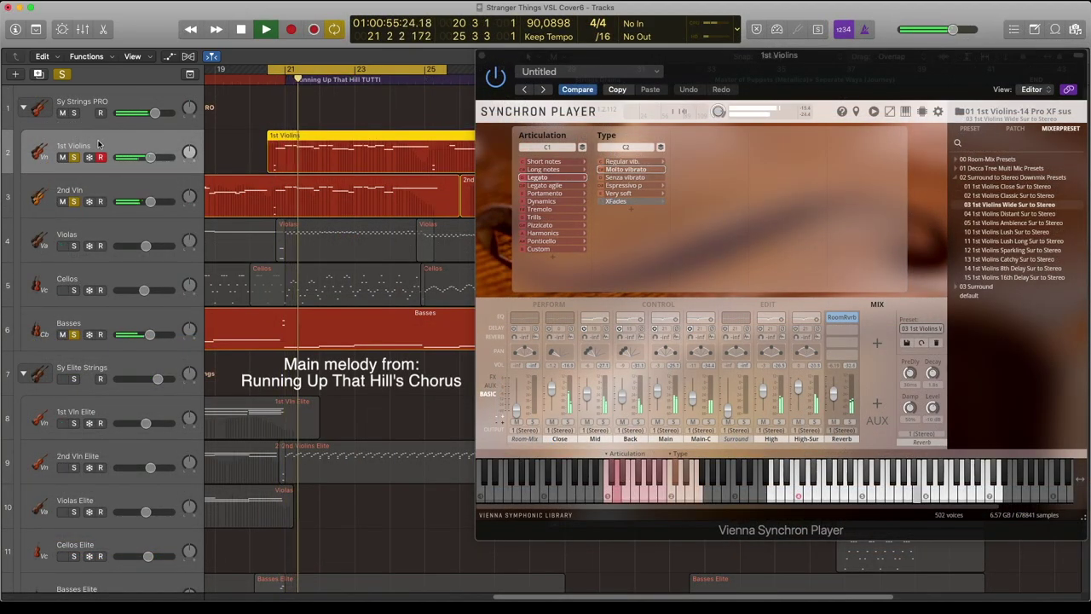
{"action": "left_click", "coordinate": [98, 186]}
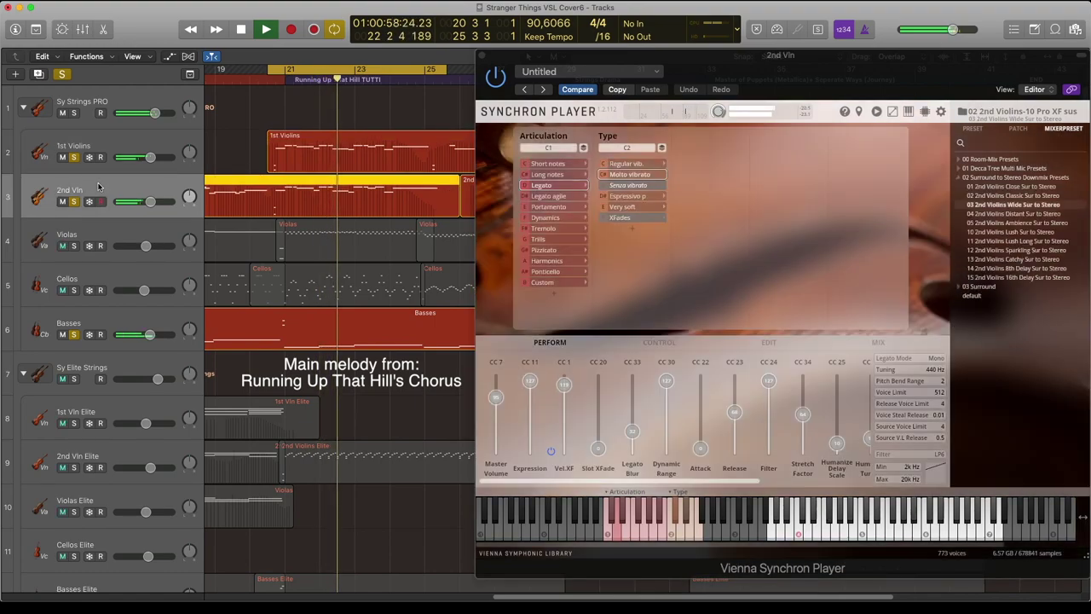
{"action": "left_click", "coordinate": [100, 321]}
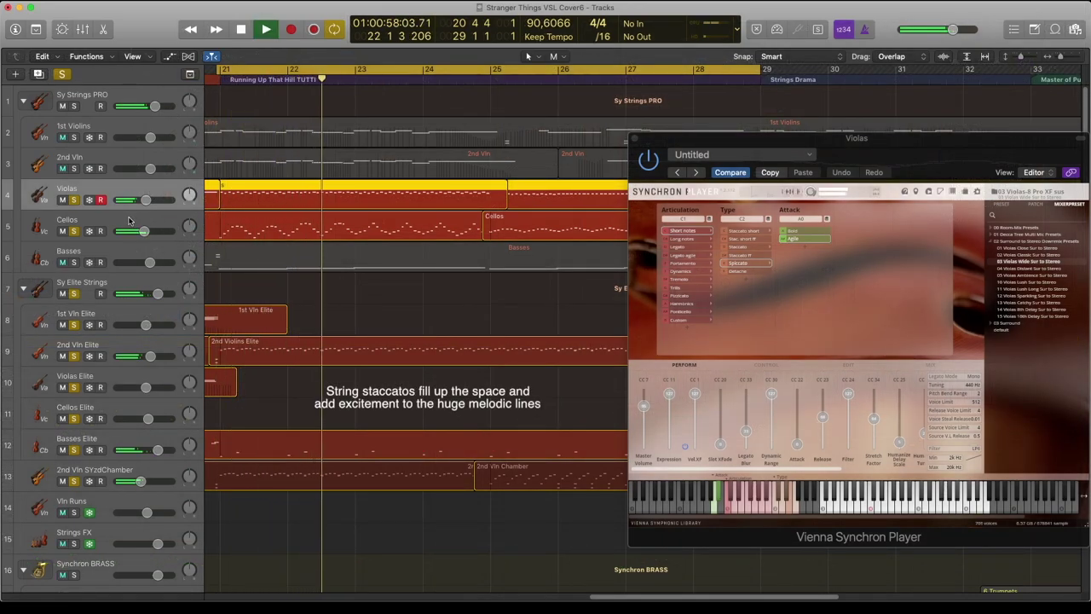
Step: Inspect the Cellos, 2nd Vln Elite, Basses Elite and 2nd Vln SYzdChamber instruments while the string staccatos play
{"action": "left_click", "coordinate": [128, 225]}
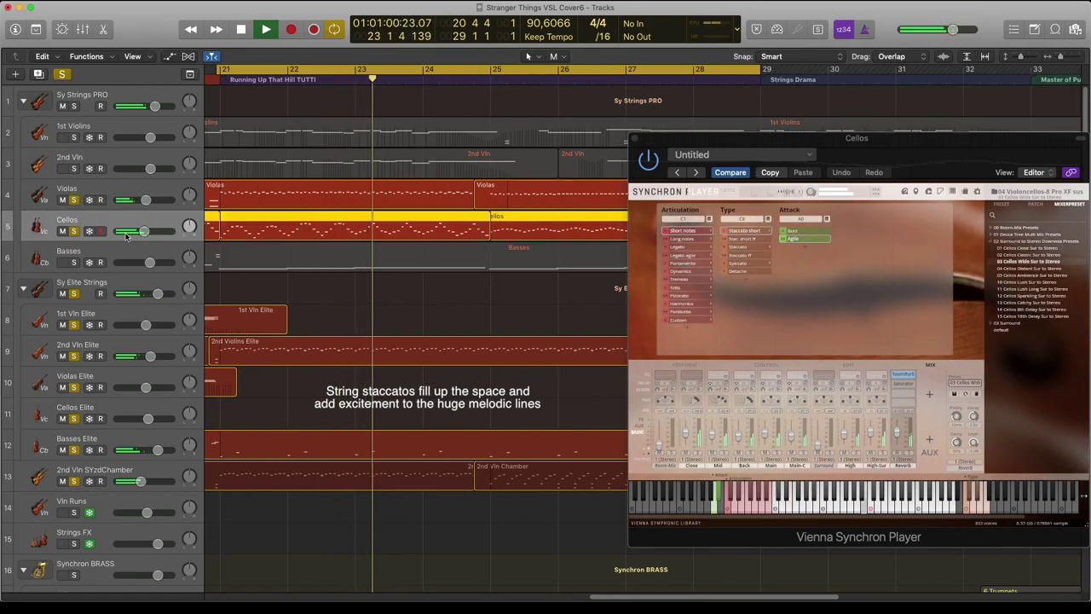
{"action": "left_click", "coordinate": [112, 344]}
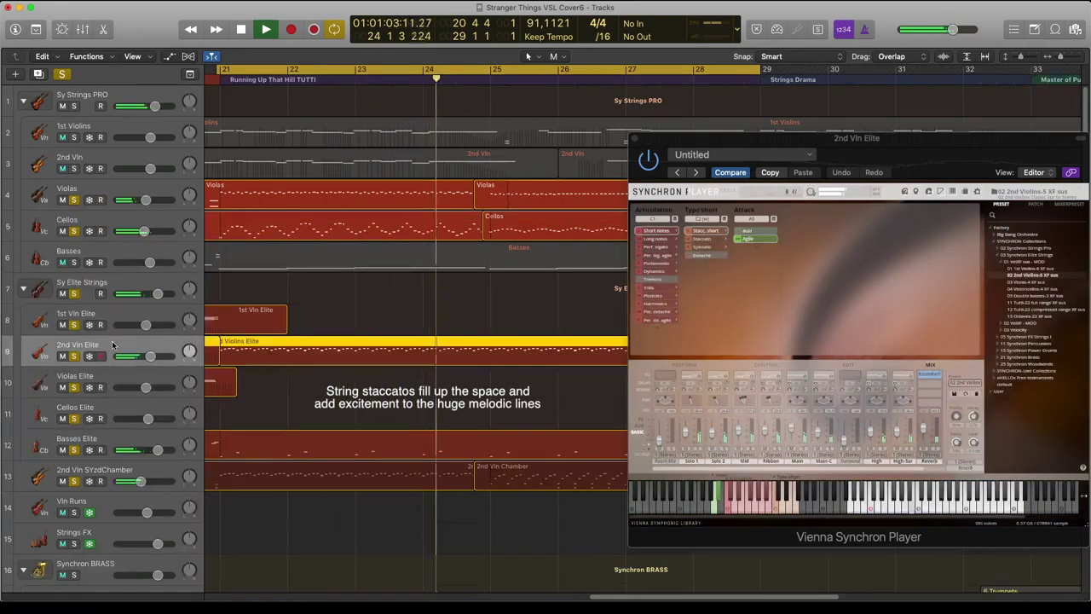
{"action": "left_click", "coordinate": [121, 438]}
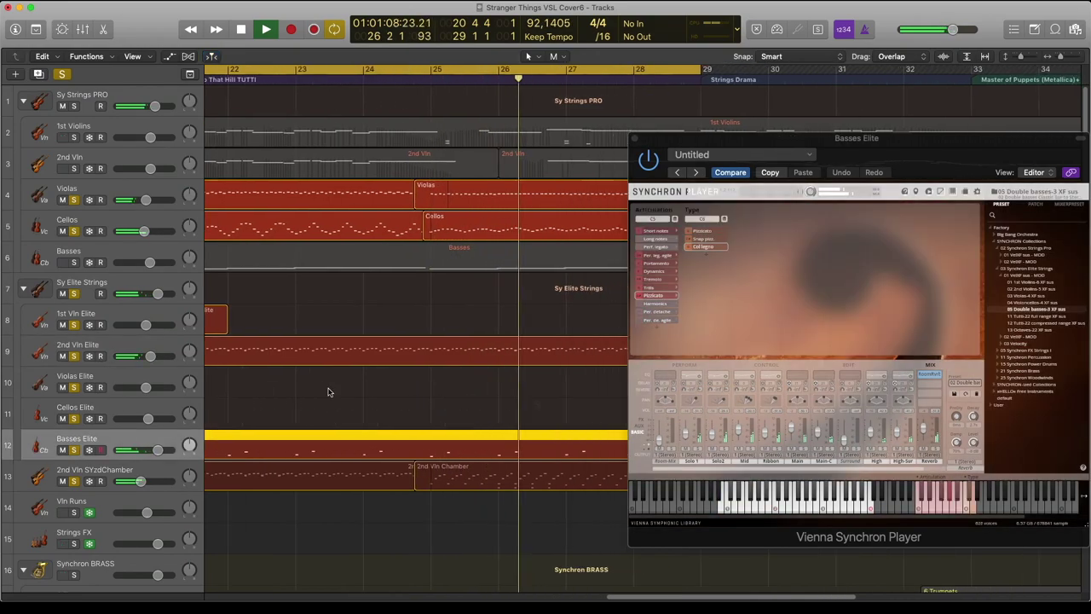
{"action": "left_click", "coordinate": [112, 471]}
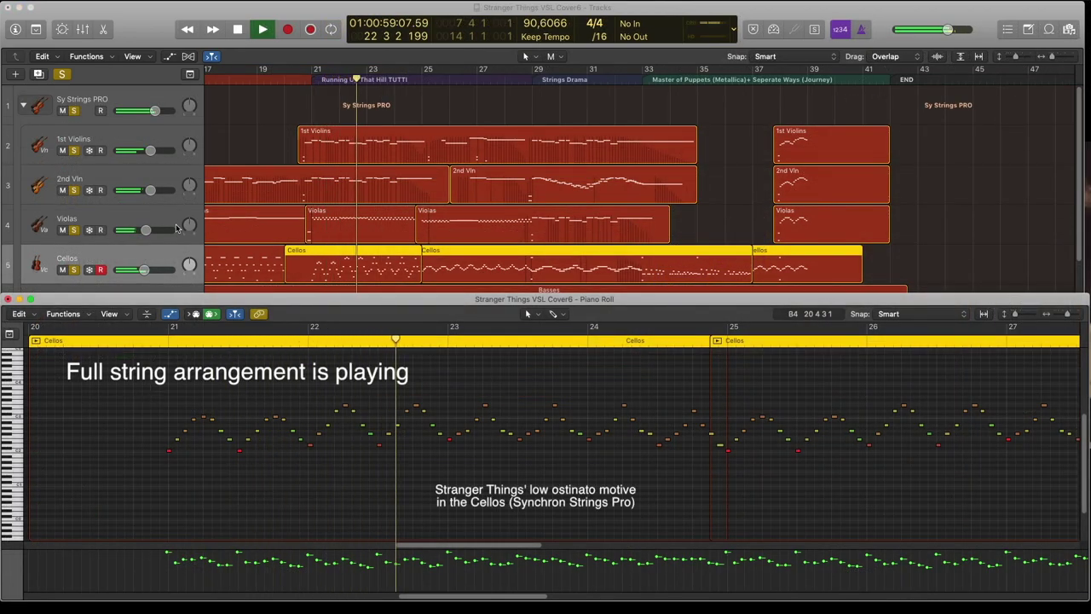
Step: Look over the string tracks down to the Basses and the brass regions up to the END marker alongside the Piano Roll
{"action": "scroll", "coordinate": [181, 213], "scroll_direction": "down", "scroll_amount": 2}
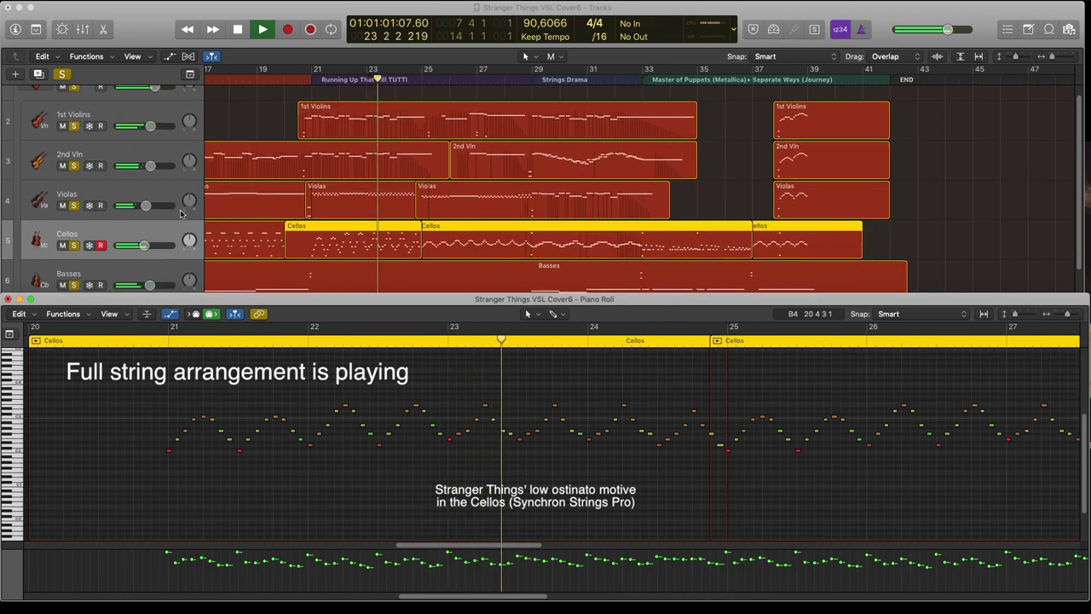
{"action": "scroll", "coordinate": [180, 213], "scroll_direction": "down", "scroll_amount": 2}
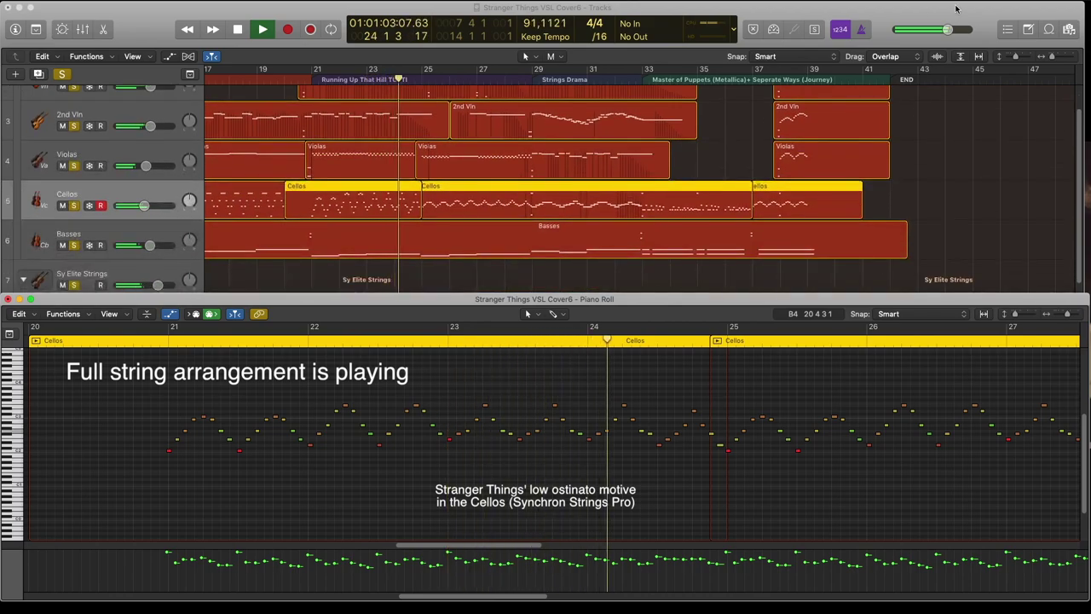
{"action": "key", "text": "p"}
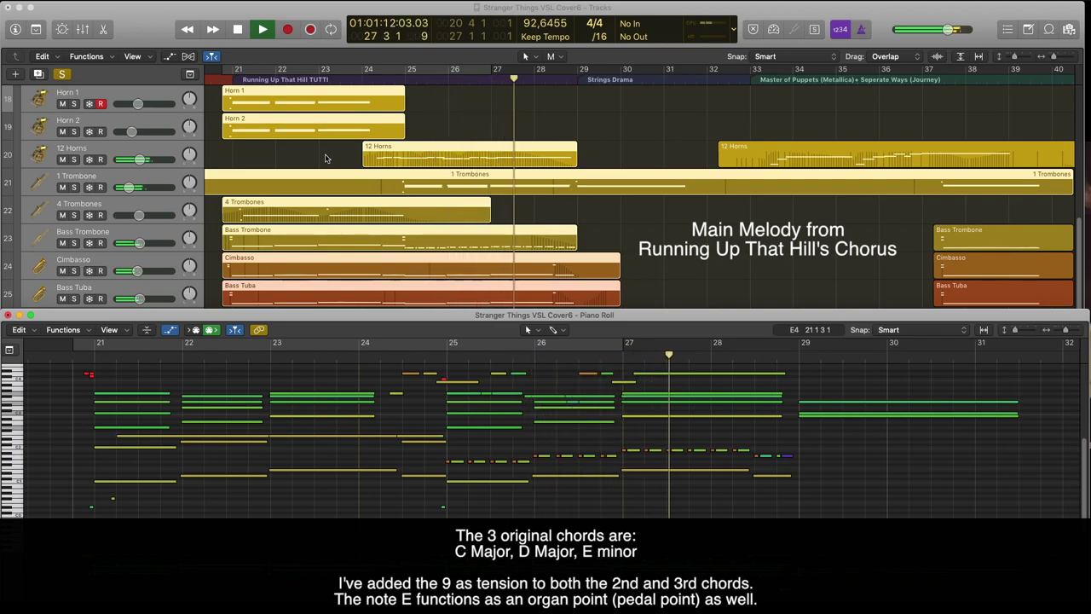
{"action": "scroll", "coordinate": [838, 211], "scroll_direction": "right", "scroll_amount": 5}
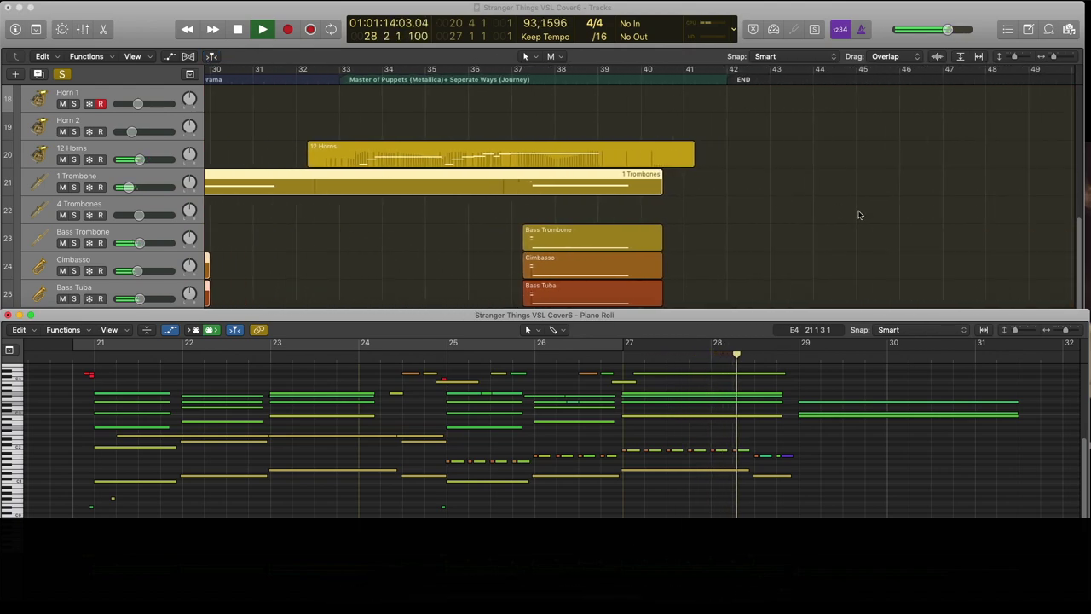
{"action": "key", "text": "p"}
{"action": "scroll", "coordinate": [392, 147], "scroll_direction": "up", "scroll_amount": 4}
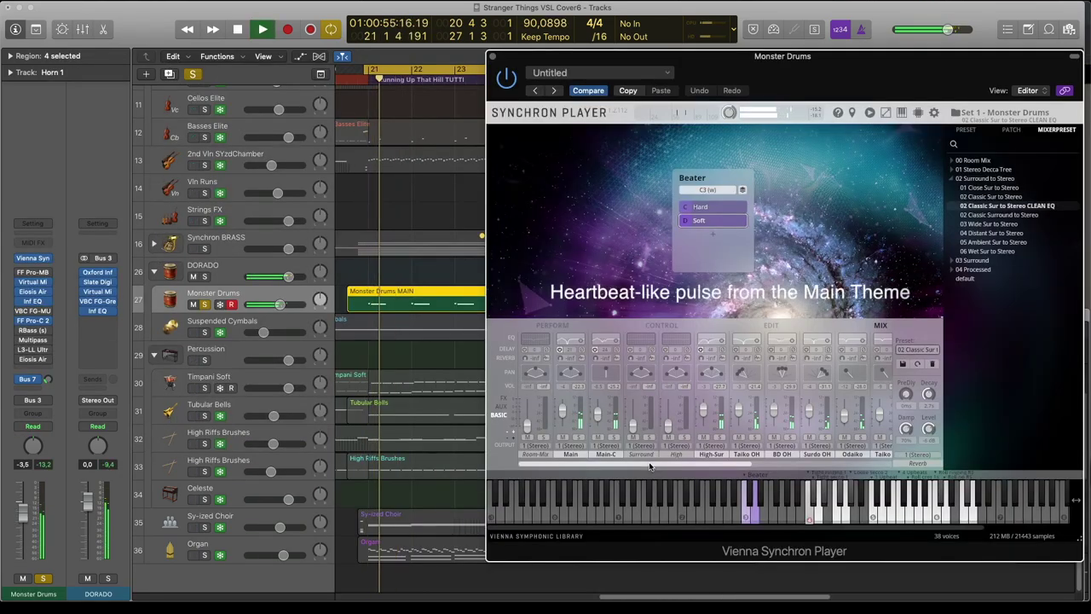
Step: Examine the remaining Monster Drums mixer channels and the Sy-ized Choir's Perform controls in the Synchron Player
{"action": "left_click_drag", "start_coordinate": [650, 466], "coordinate": [788, 470]}
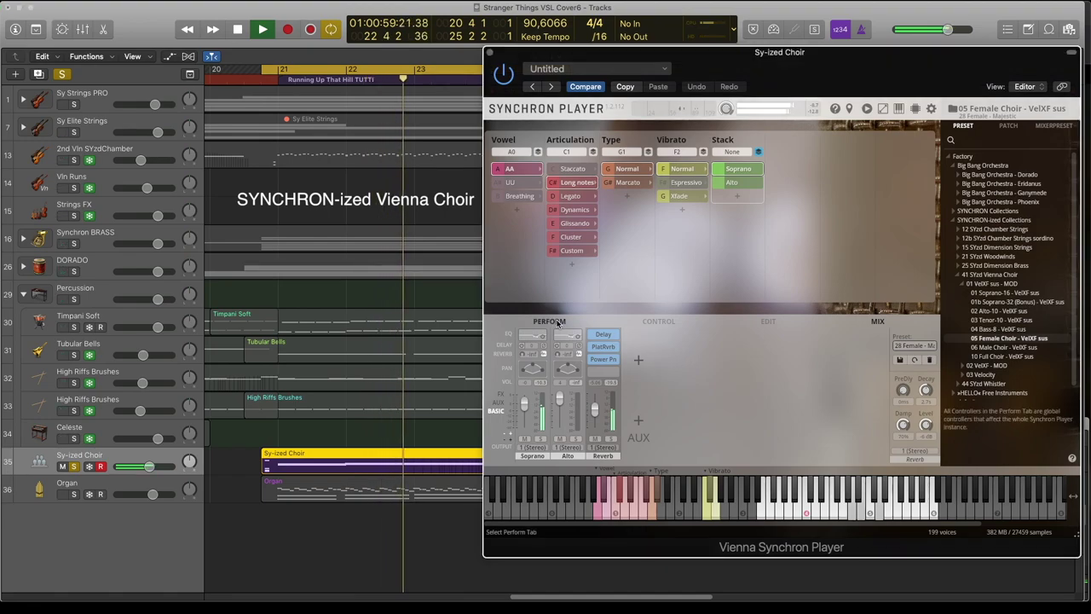
{"action": "left_click", "coordinate": [550, 321]}
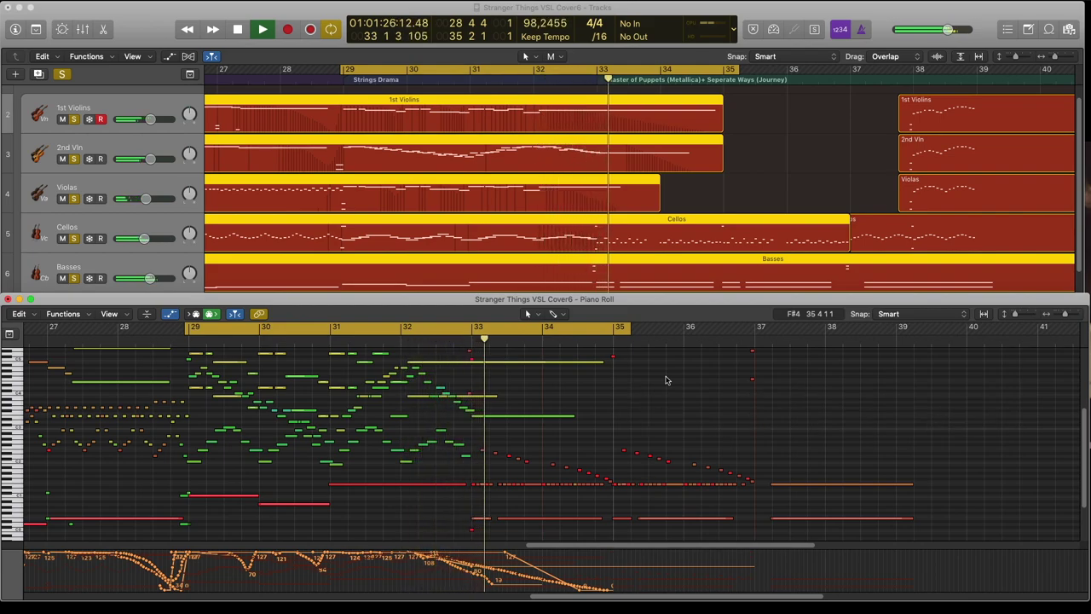
Step: View the Basses Elite and 2nd Vln SYzdChamber instruments during the Master of Puppets section
{"action": "key", "text": "space"}
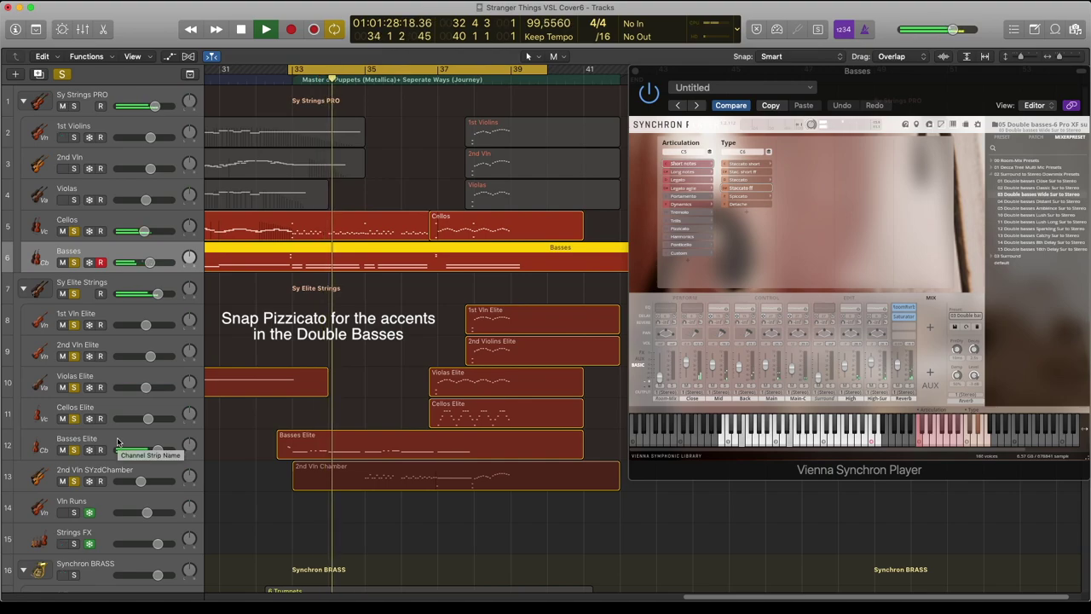
{"action": "left_click", "coordinate": [117, 439]}
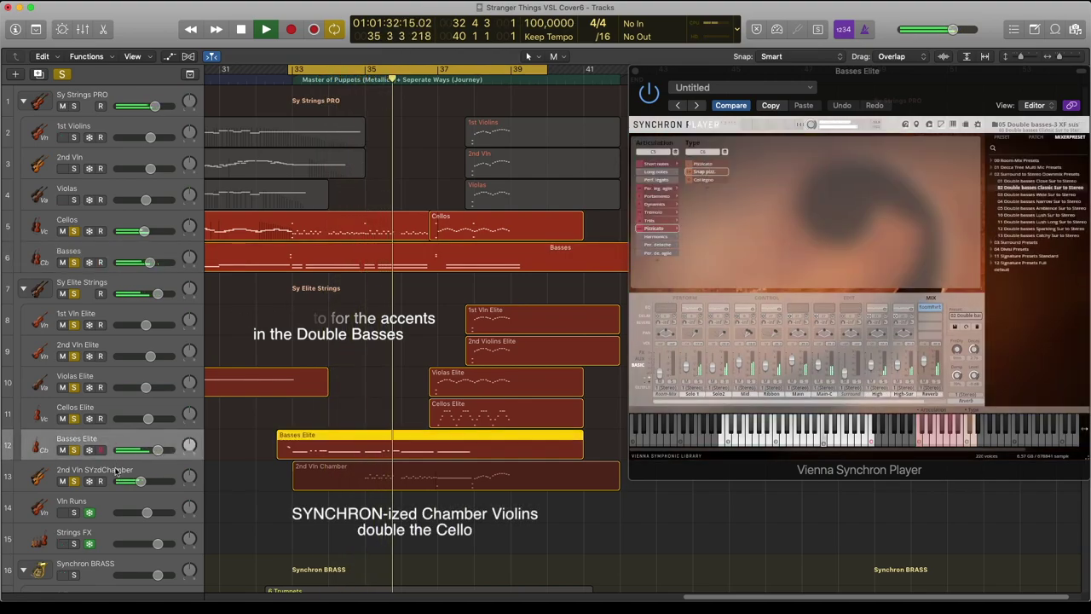
{"action": "left_click", "coordinate": [116, 470]}
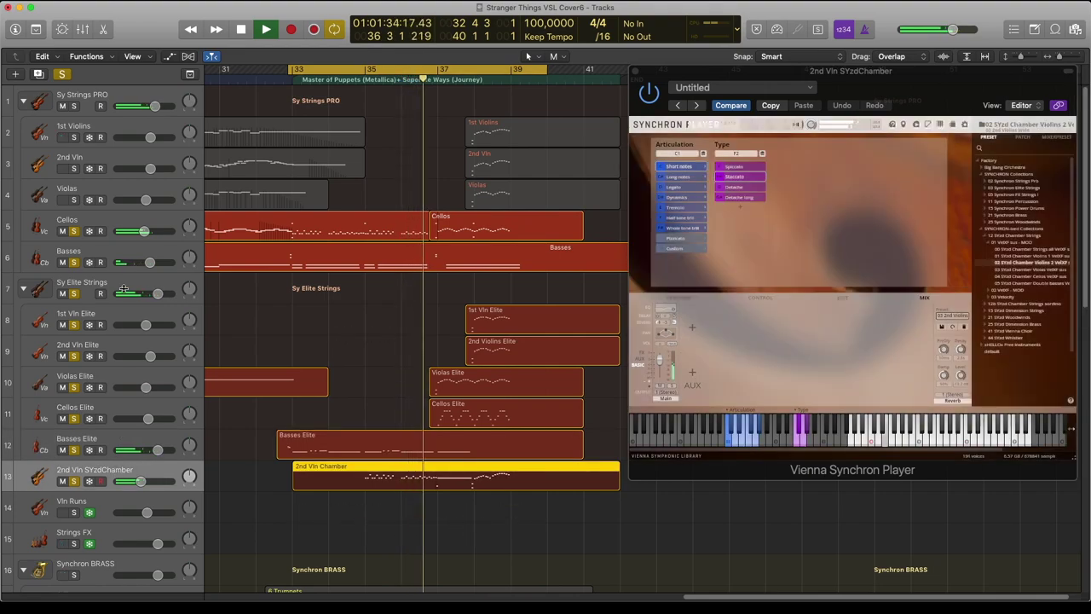
Step: Solo the Violas, 2nd Vln and 1st Violins tracks of Sy Strings PRO and select the 2nd Vln track
{"action": "left_click_drag", "start_coordinate": [74, 199], "coordinate": [76, 138]}
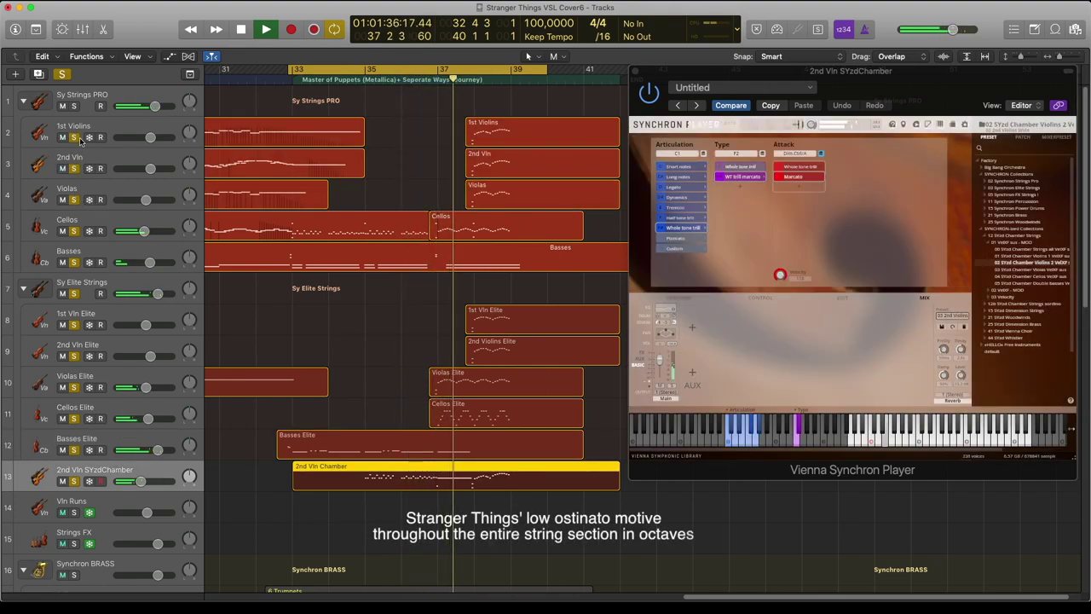
{"action": "left_click", "coordinate": [106, 156]}
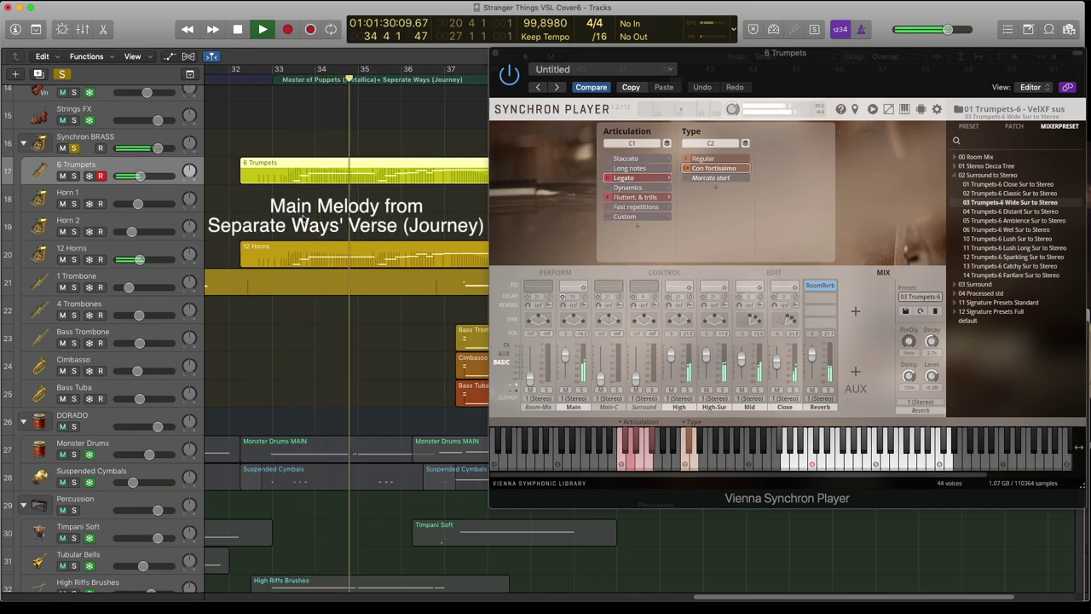
Step: View the Perform controls of the 6 Trumpets and 12 Horns instruments while the Separate Ways melody plays
{"action": "left_click", "coordinate": [555, 272]}
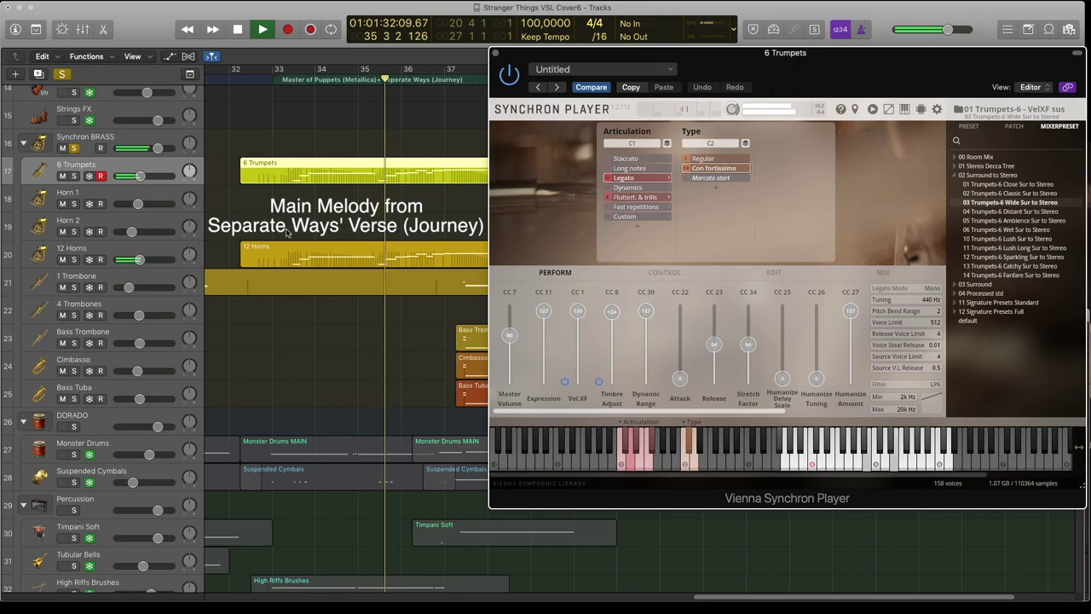
{"action": "left_click", "coordinate": [117, 248]}
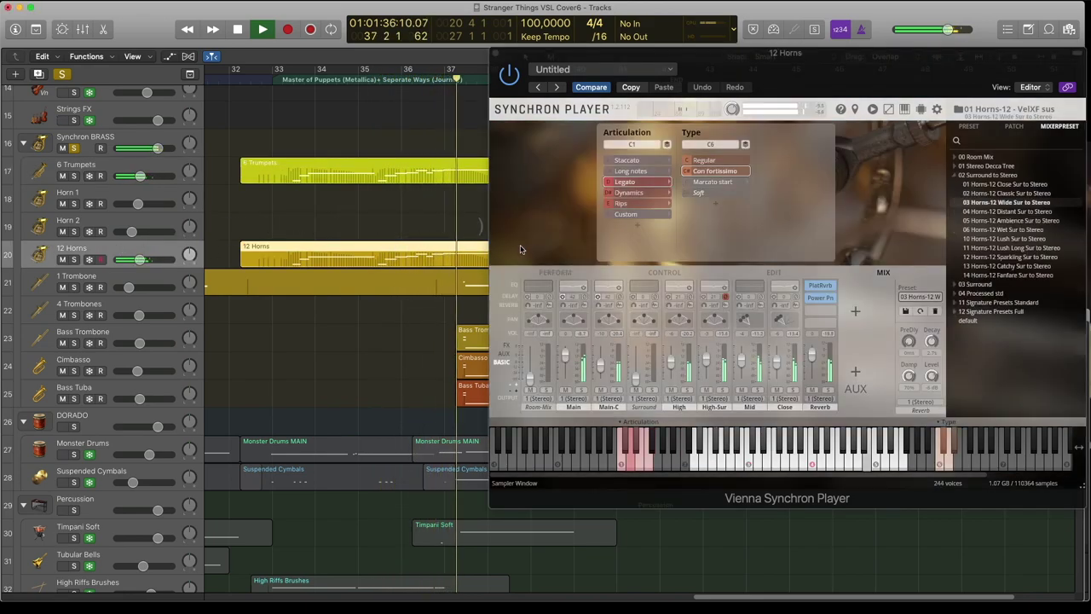
{"action": "left_click", "coordinate": [550, 272]}
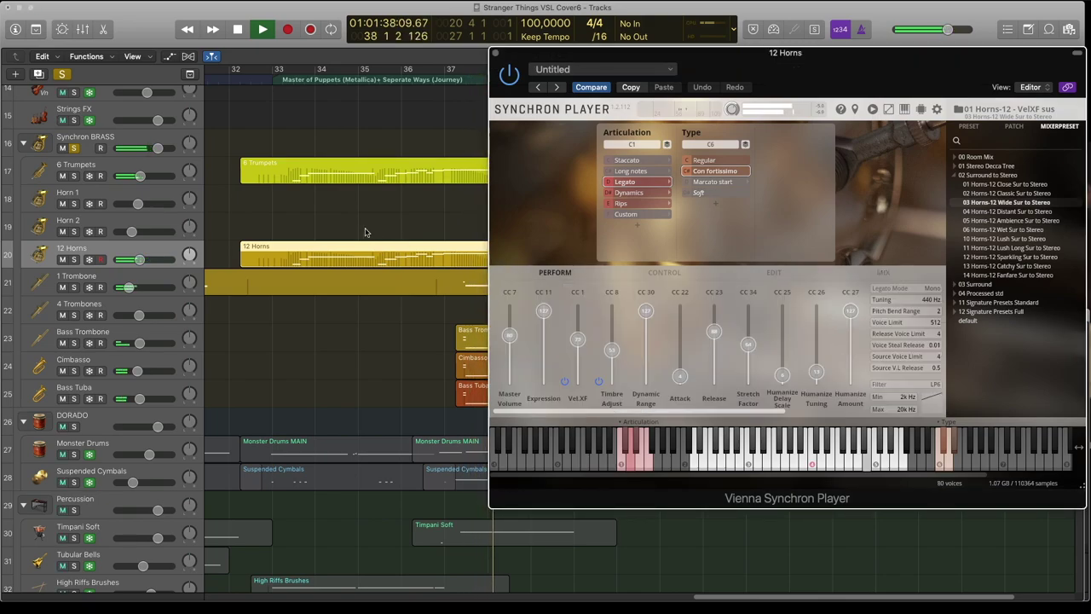